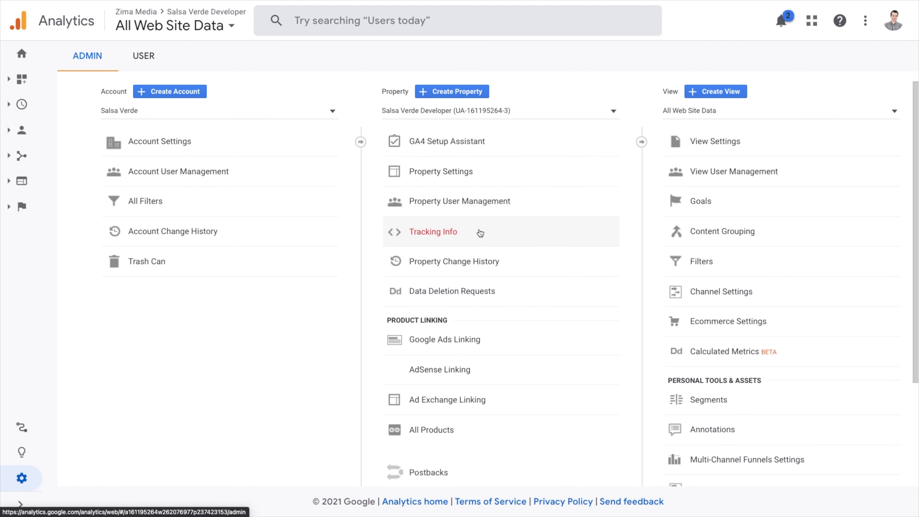
Scroll down the Admin page to see the Salsa Verde Developer property and view settings.
scroll(479, 232, down, 4)
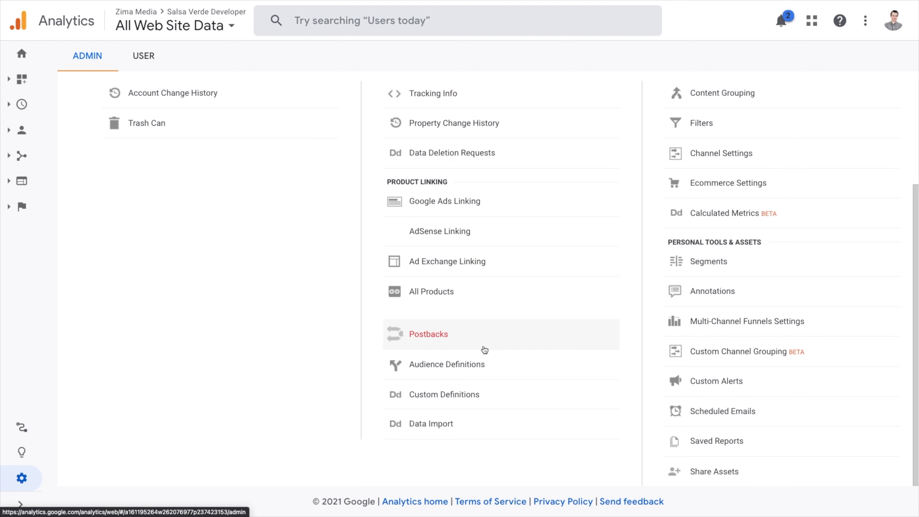
Enable remarketing under Audience Definitions > Audiences, publishing to the Salsa Verde Developer property.
click(470, 376)
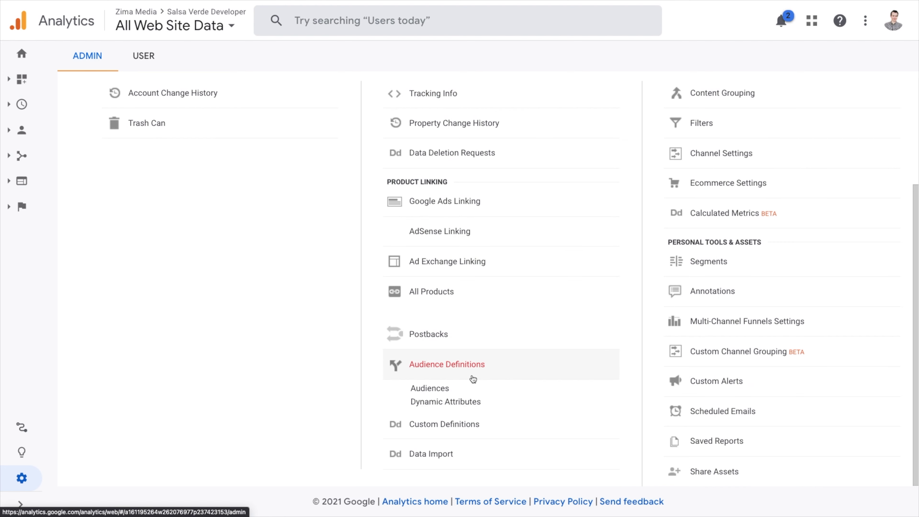
click(442, 391)
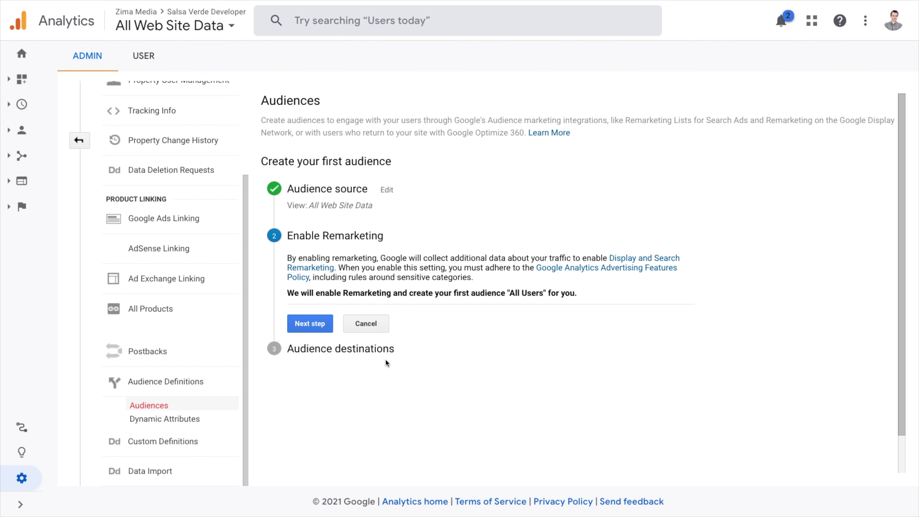
click(309, 321)
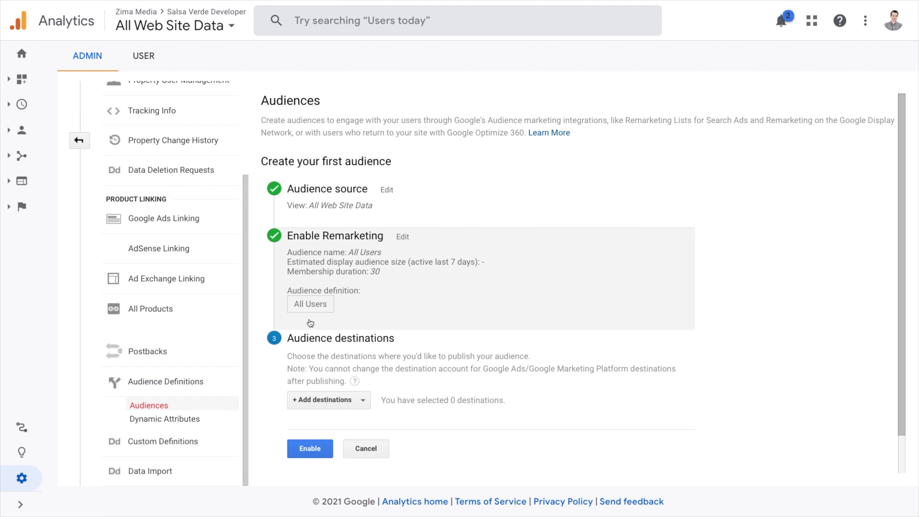
click(333, 399)
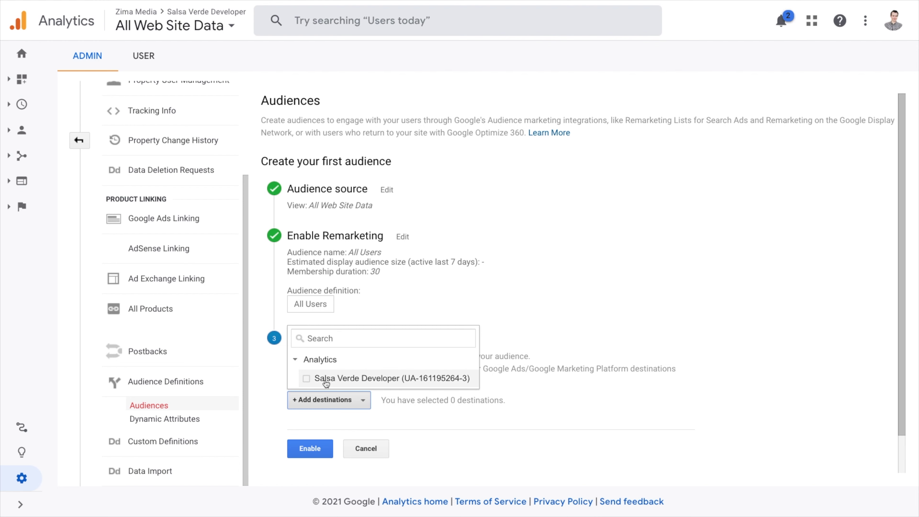
click(306, 378)
scroll(450, 399, down, 2)
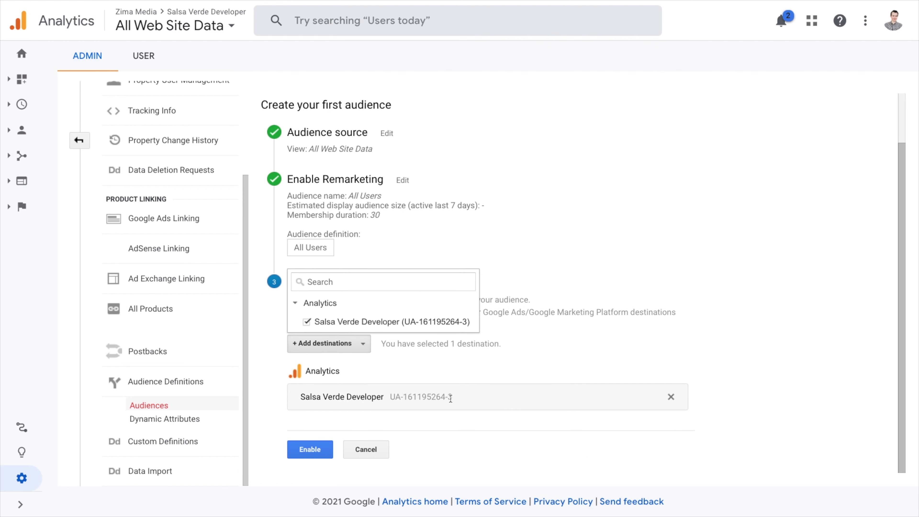
click(320, 457)
click(320, 457)
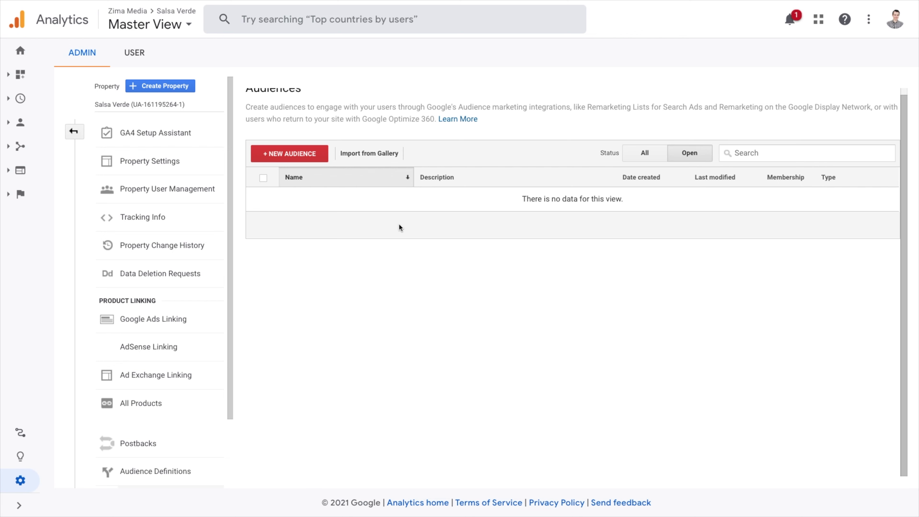
Define a new All Users audience named 'All Website Visits' with 180-day membership duration.
click(279, 151)
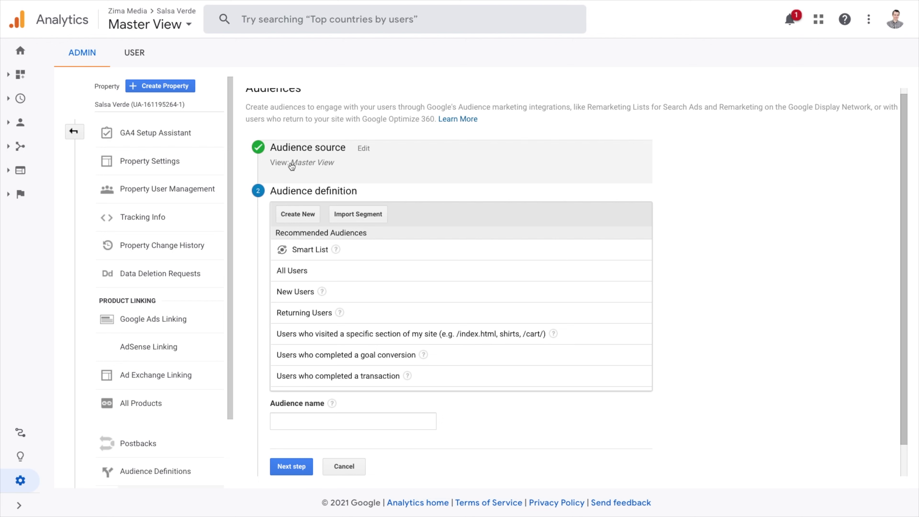
click(295, 270)
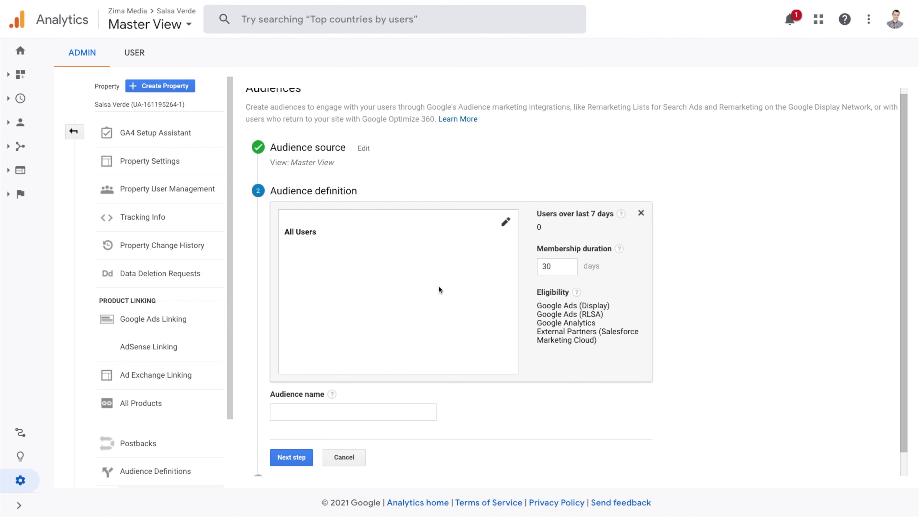
double_click(556, 266)
text(180)
mouse_move(335, 399)
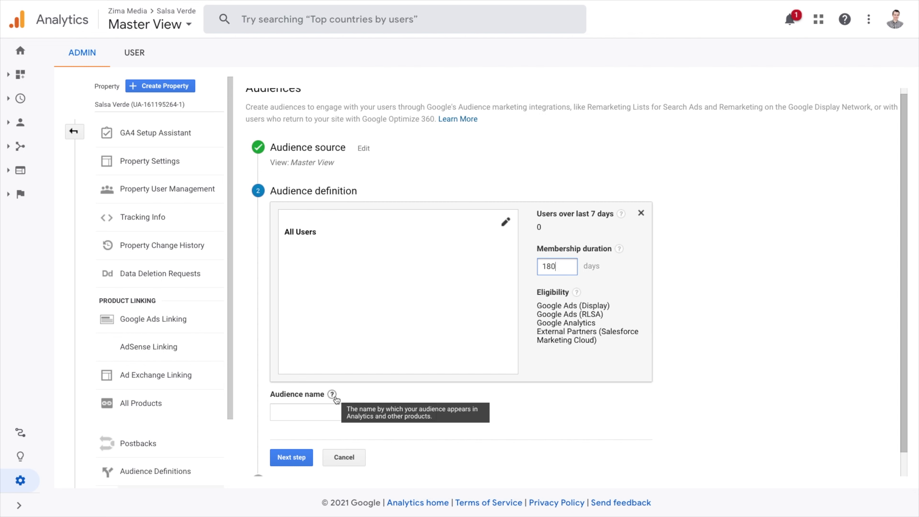
click(326, 418)
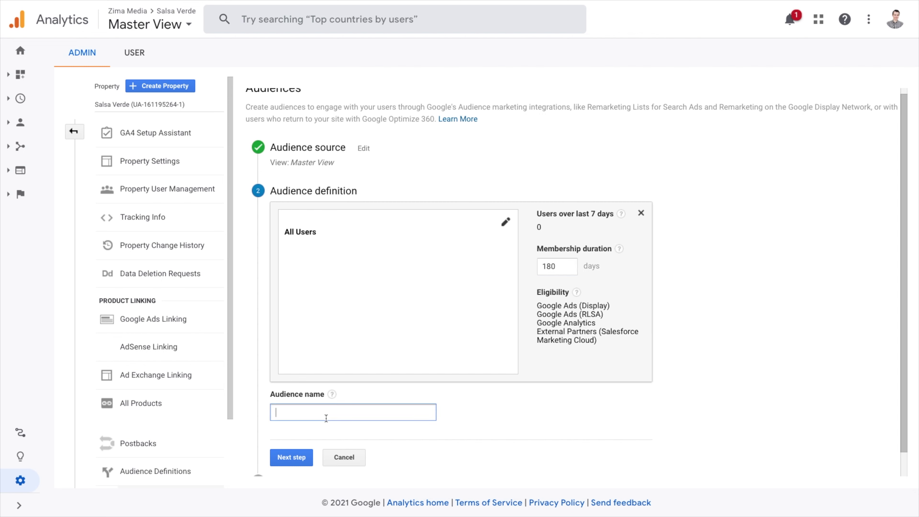
text(All Website Visits)
click(286, 458)
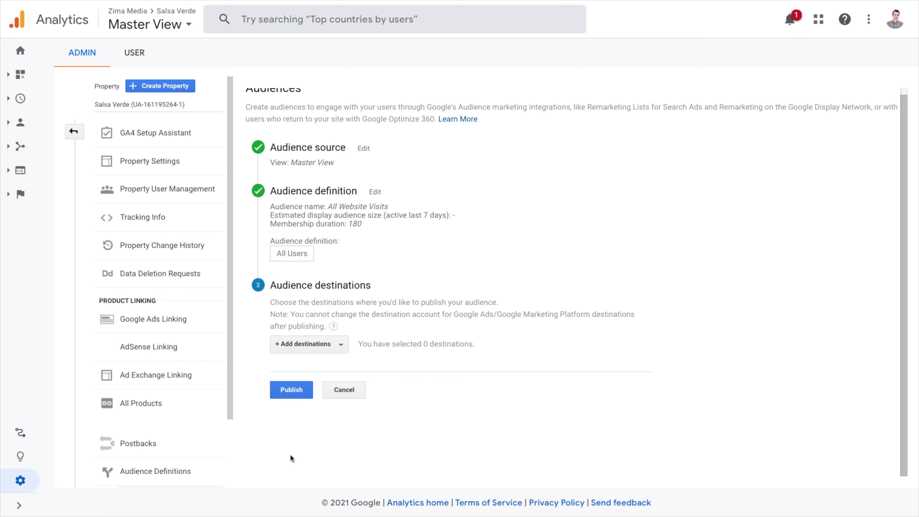
Add the Salsa Verde Google Ads account and Analytics property as destinations and publish.
click(312, 347)
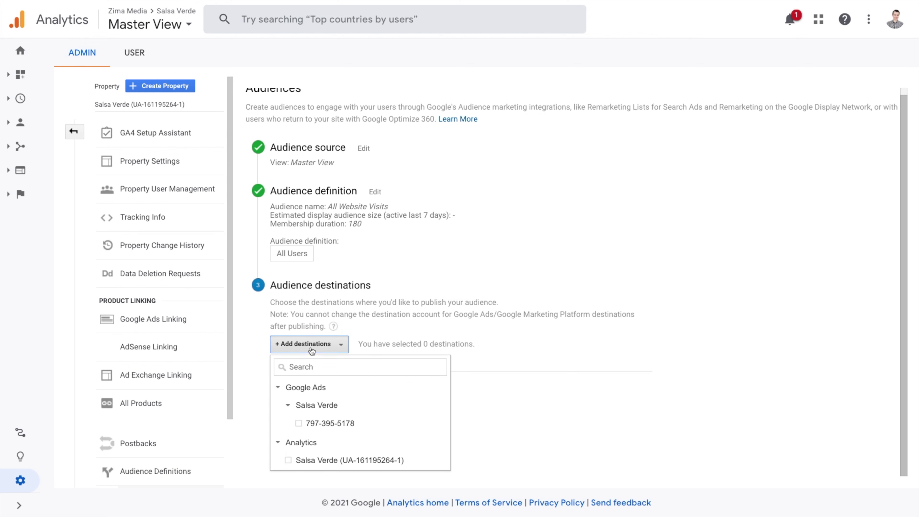
click(313, 423)
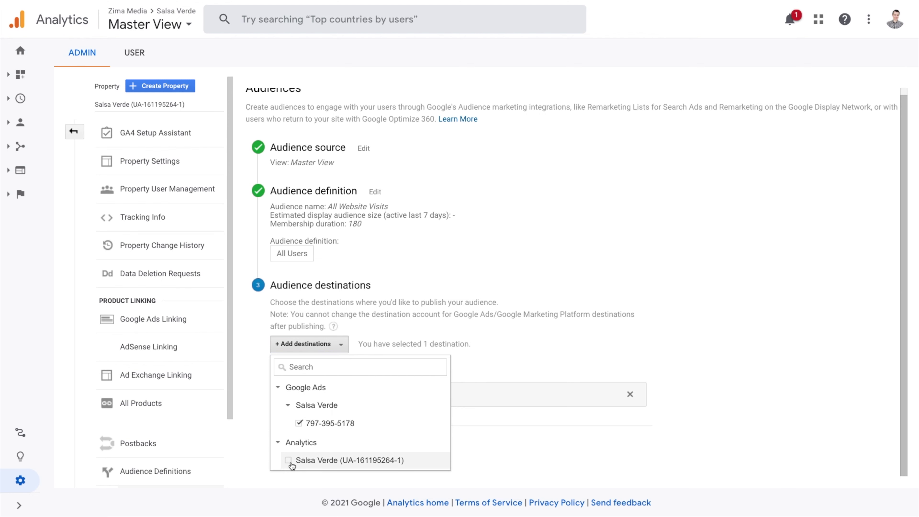
click(295, 462)
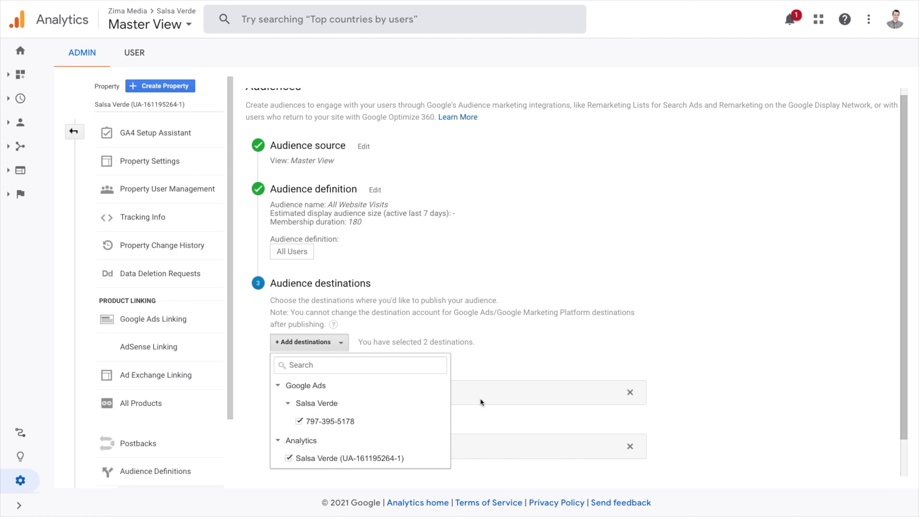
scroll(482, 402, down, 1)
click(300, 457)
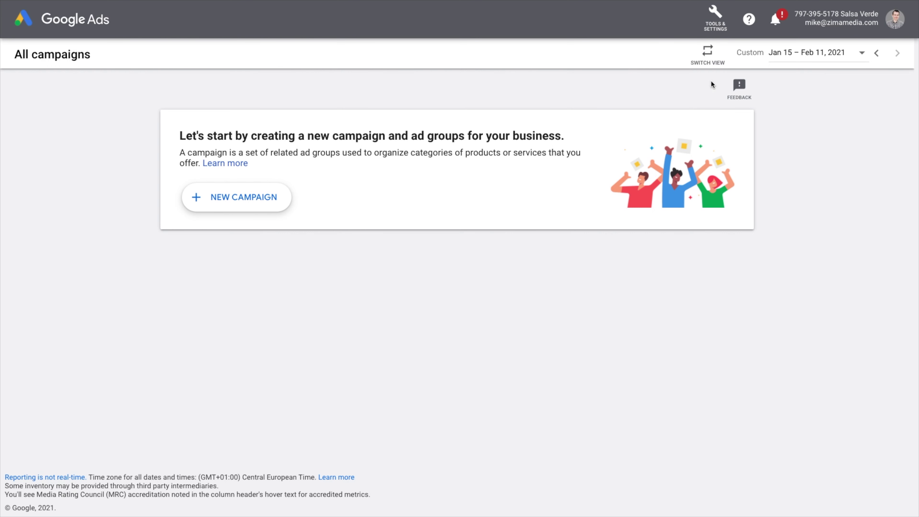
Switch to the expanded Google Ads view and go to Tools & Settings > Shared Library.
click(707, 52)
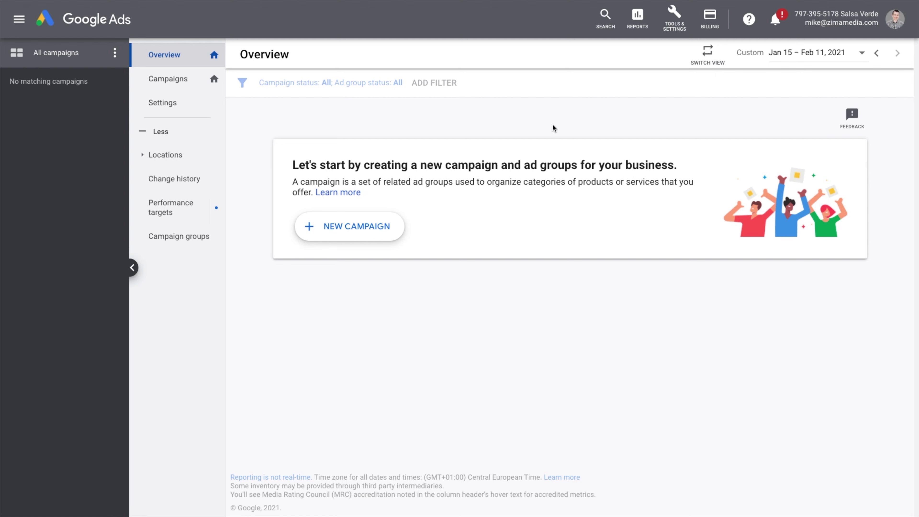
click(680, 18)
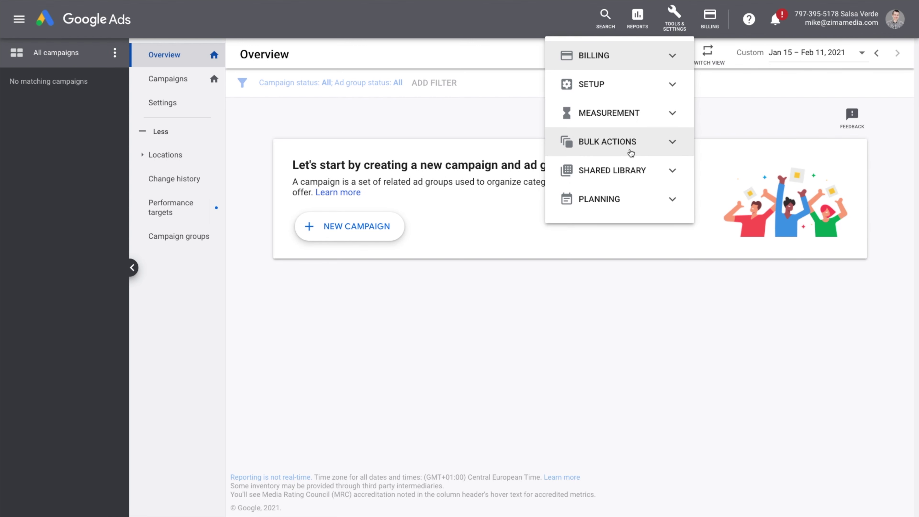
click(628, 172)
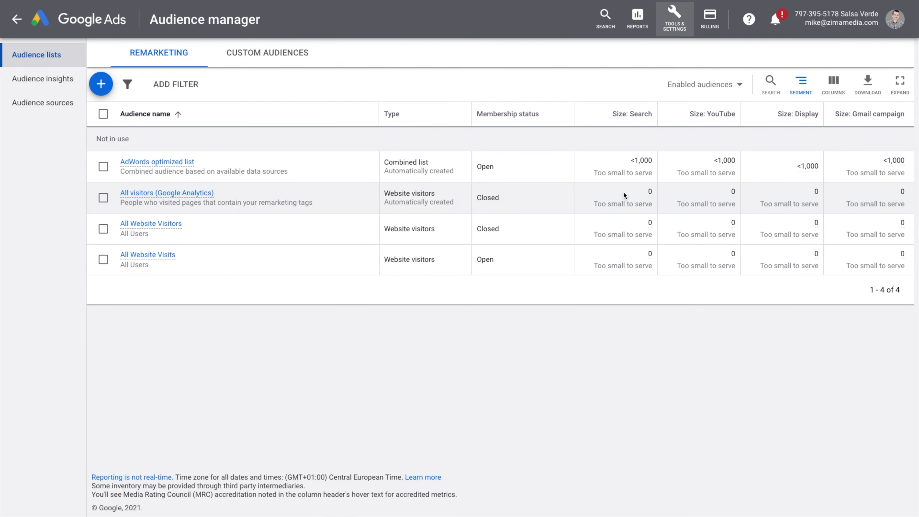
Start a new custom audience named 'Korean Cosmetics' and search interests for 'Cosmetics'.
click(287, 57)
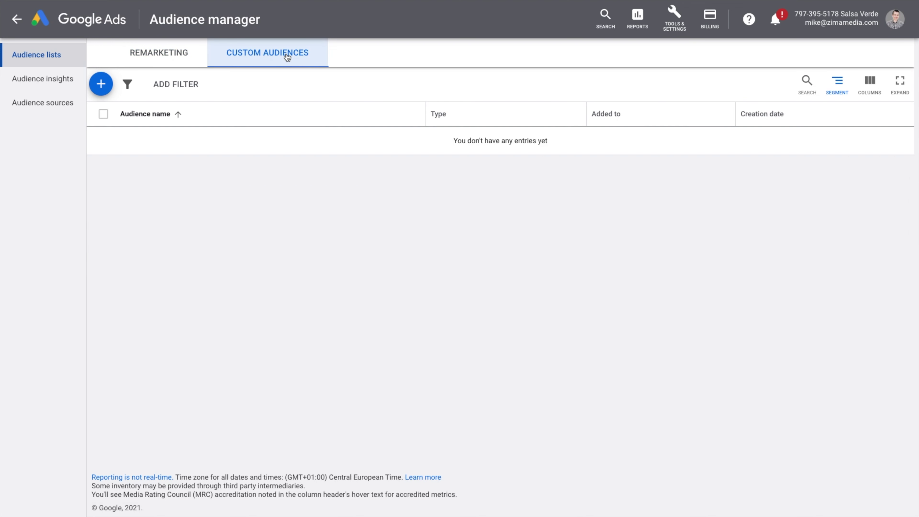
click(101, 84)
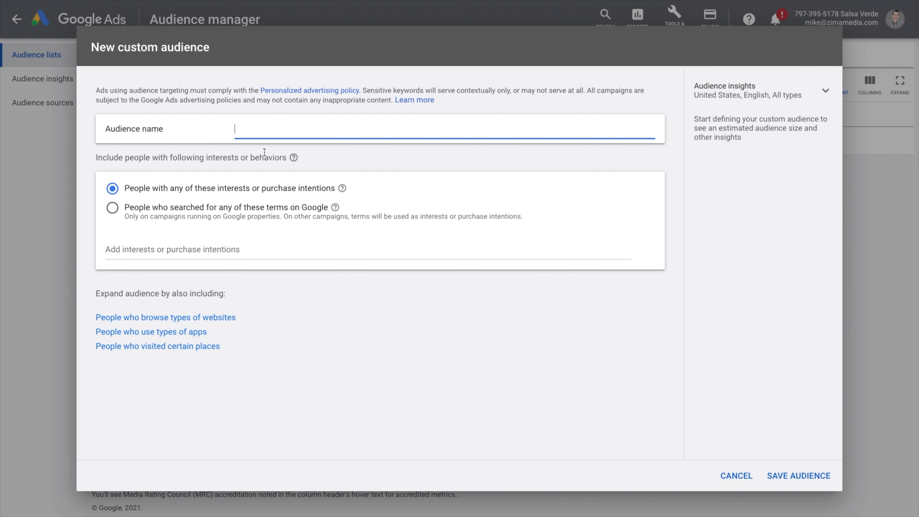
text(Korean Cosmetics)
click(154, 245)
text(Cosmetics)
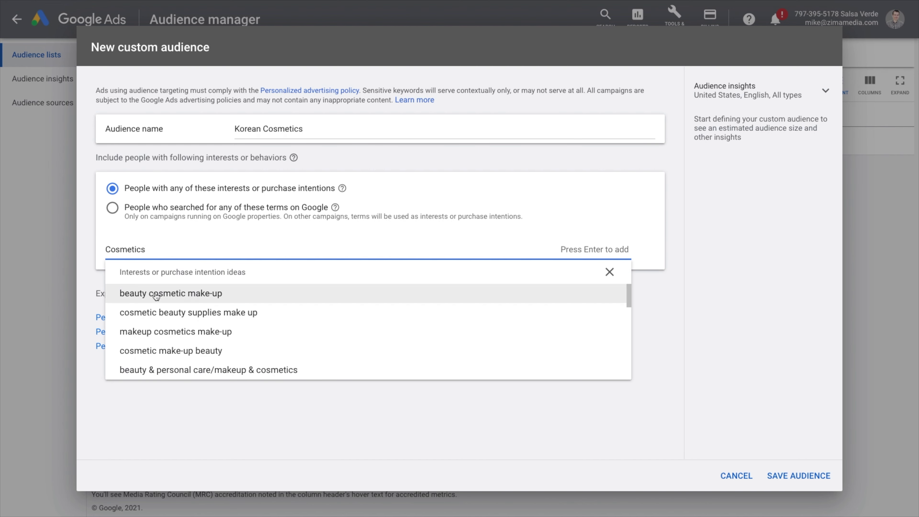
Add the four makeup and skin care interest ideas and save the Korean Cosmetics audience.
click(156, 296)
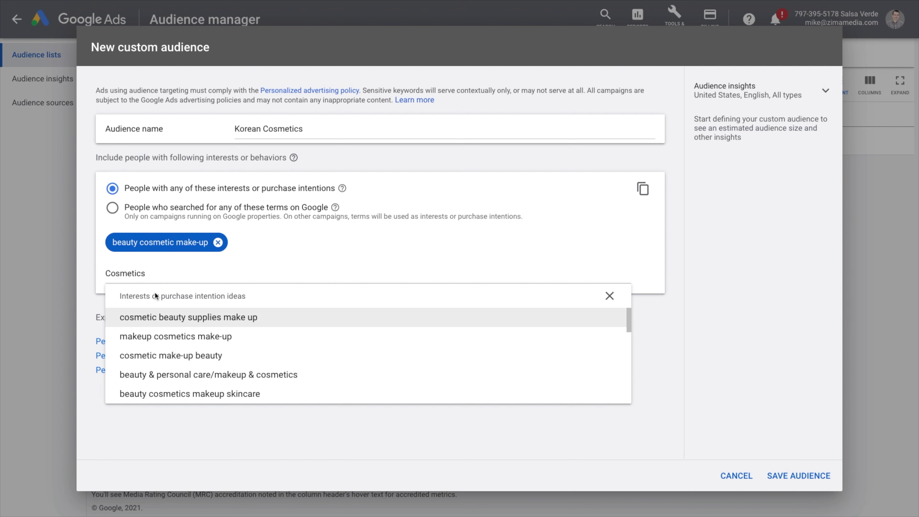
click(184, 335)
click(184, 354)
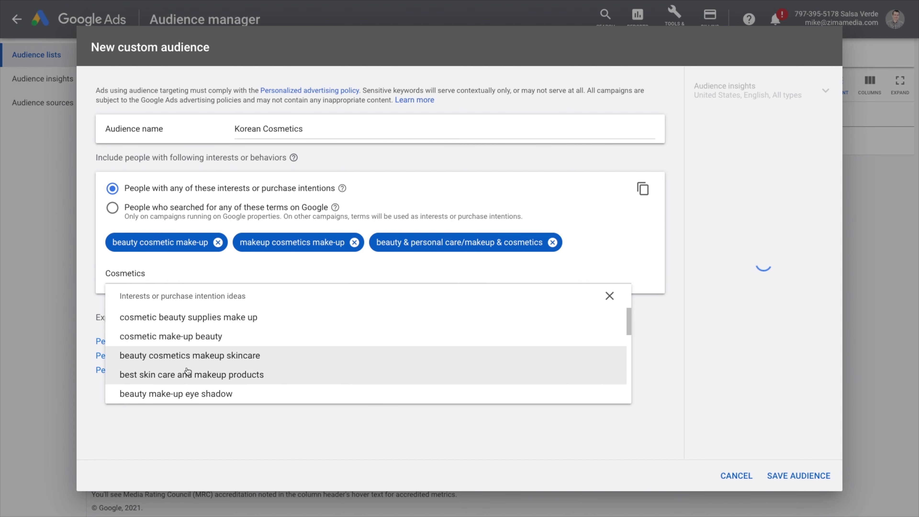
click(187, 377)
click(294, 282)
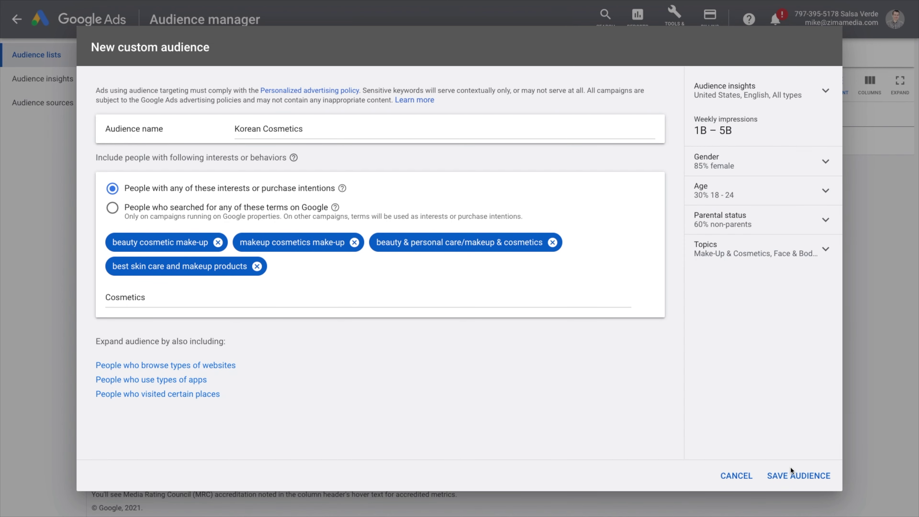
click(791, 470)
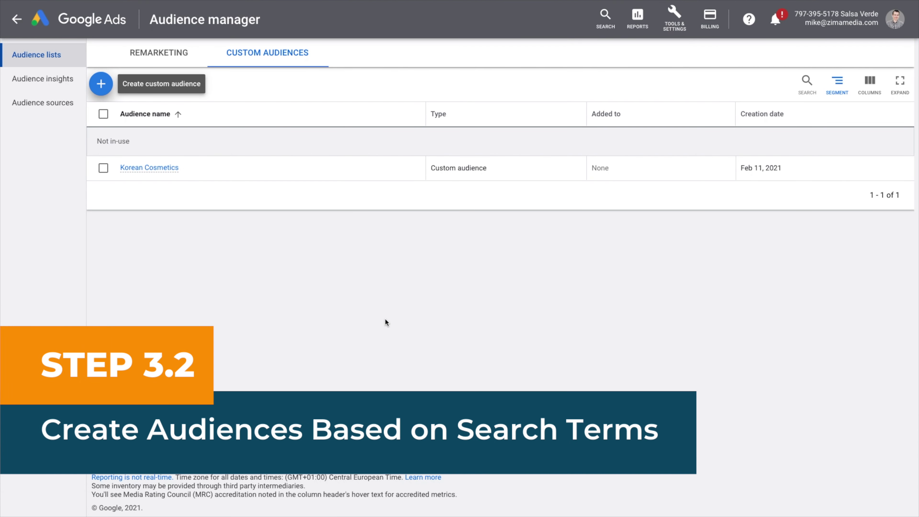
click(101, 85)
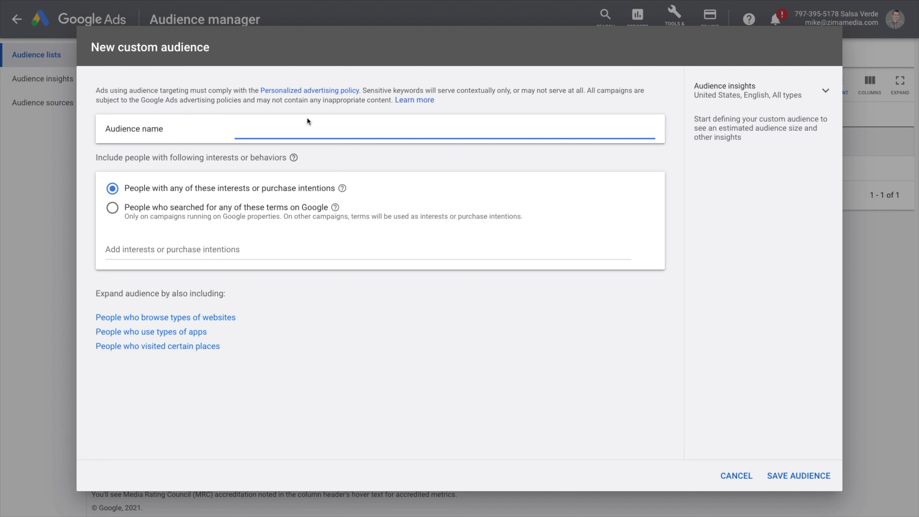
Name the audience 'Korean Cosmetics Keywords' and add the search term 'korean cosmetics'.
text(Korean Cosmetics Keywords)
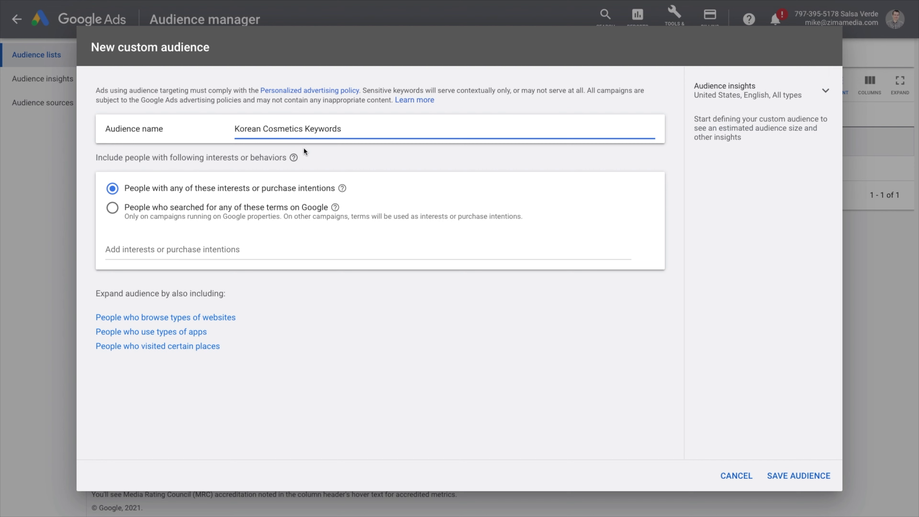
click(212, 217)
click(194, 249)
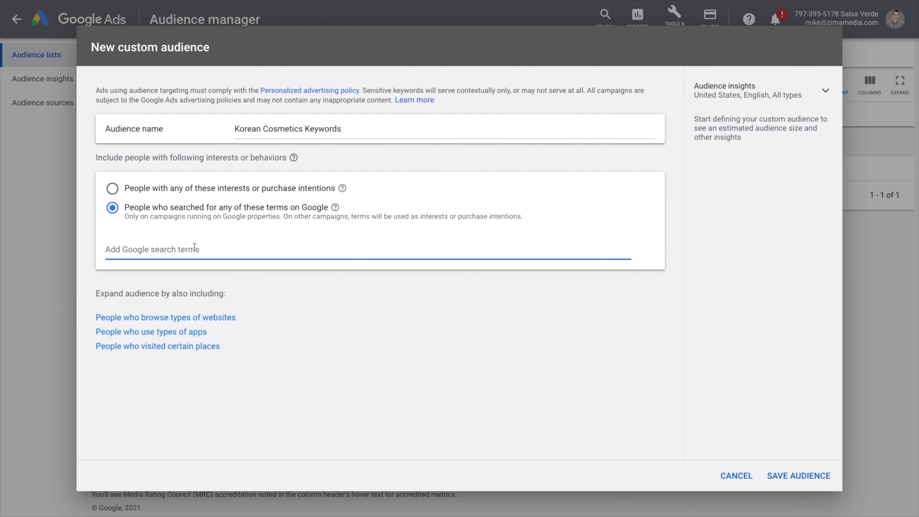
text(korean co)
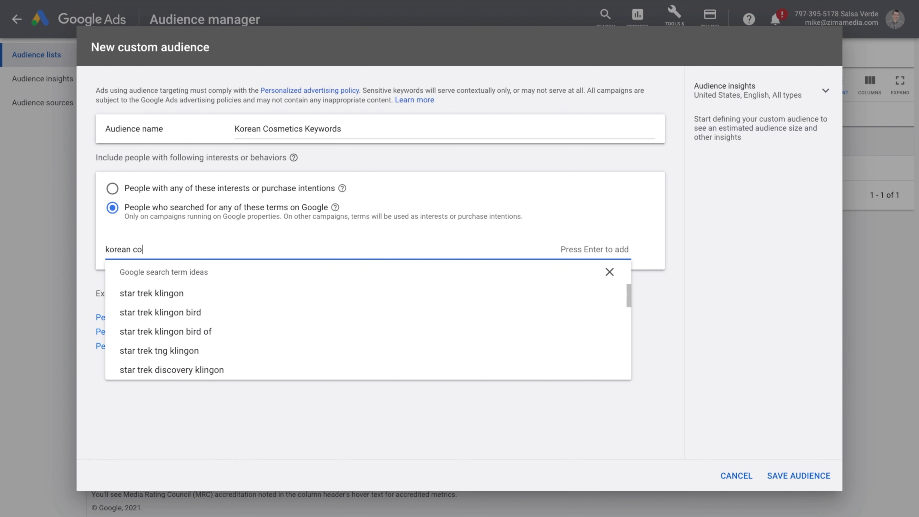
text(smetics)
key(Return)
Add 'the best korean skin care brands' as a search term, clear the duplicate text, and save.
text(k)
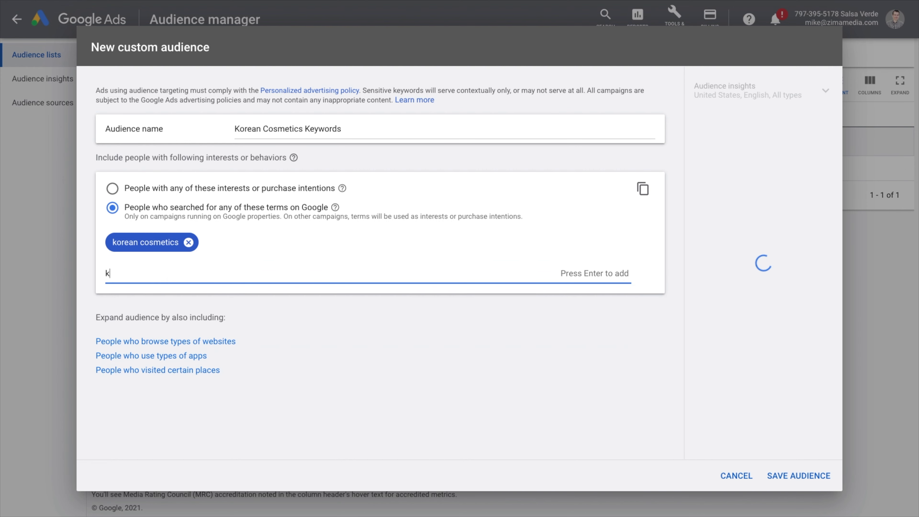
text(orean cosmetcs)
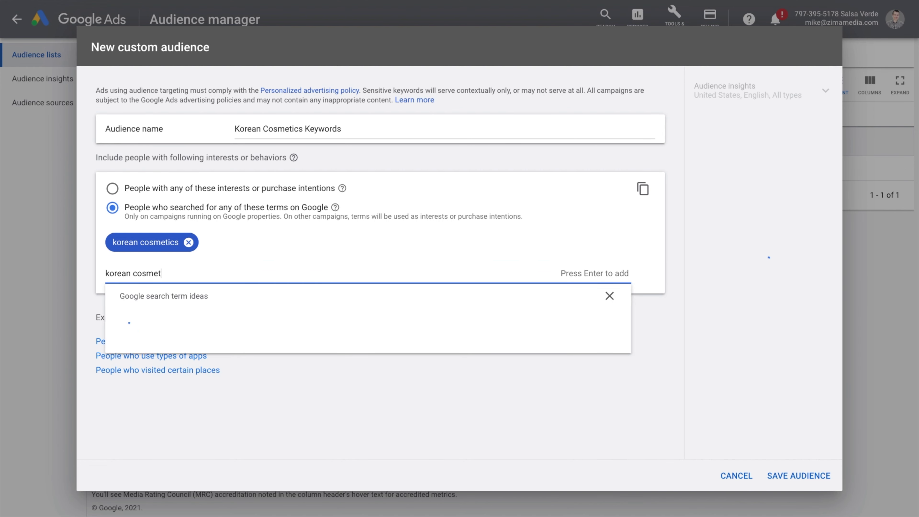
key(BackSpace)
key(BackSpace)
text(oc)
key(BackSpace)
key(BackSpace)
text(ics)
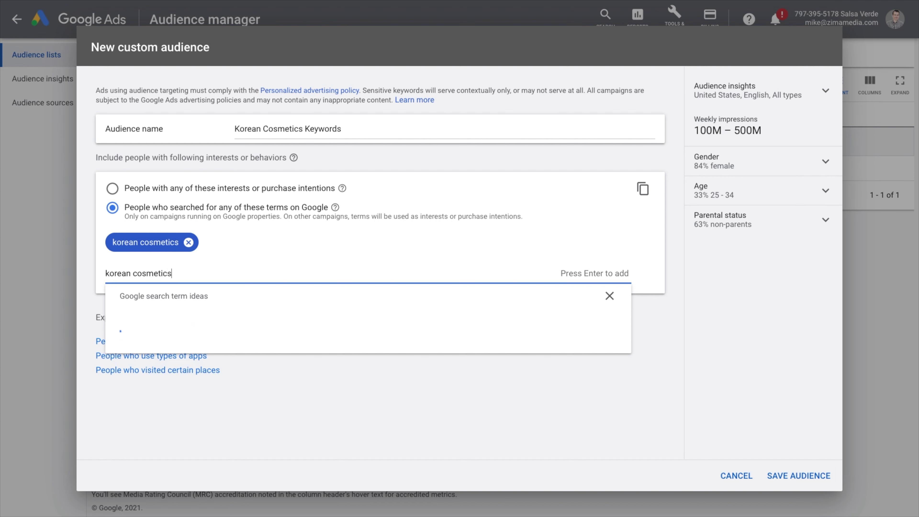
click(240, 317)
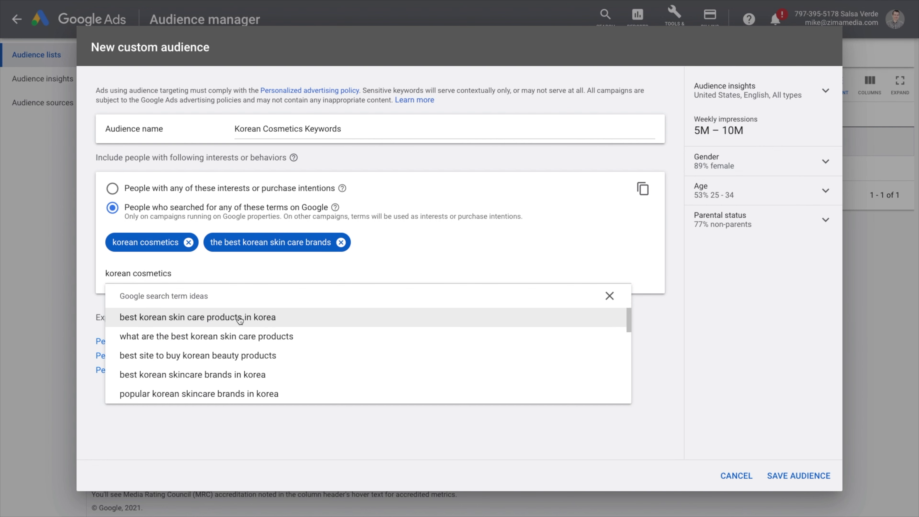
drag(215, 275, 107, 270)
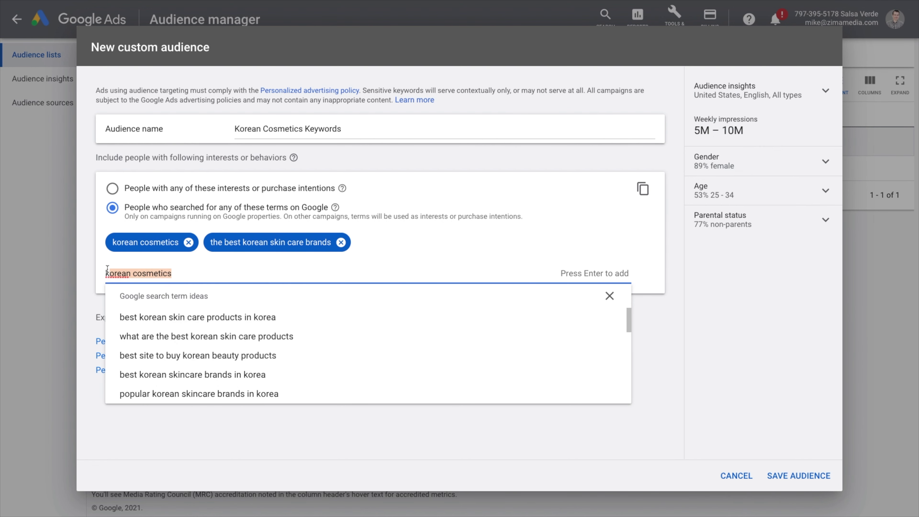
key(BackSpace)
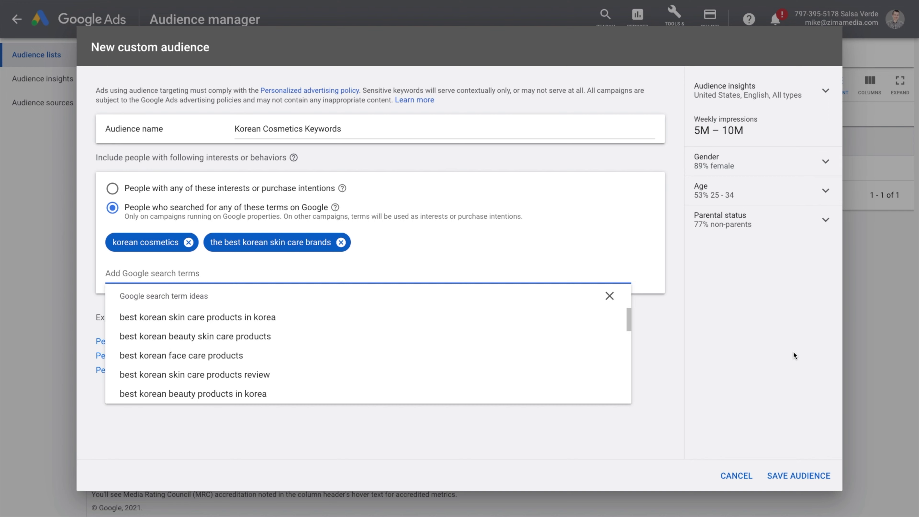
click(808, 475)
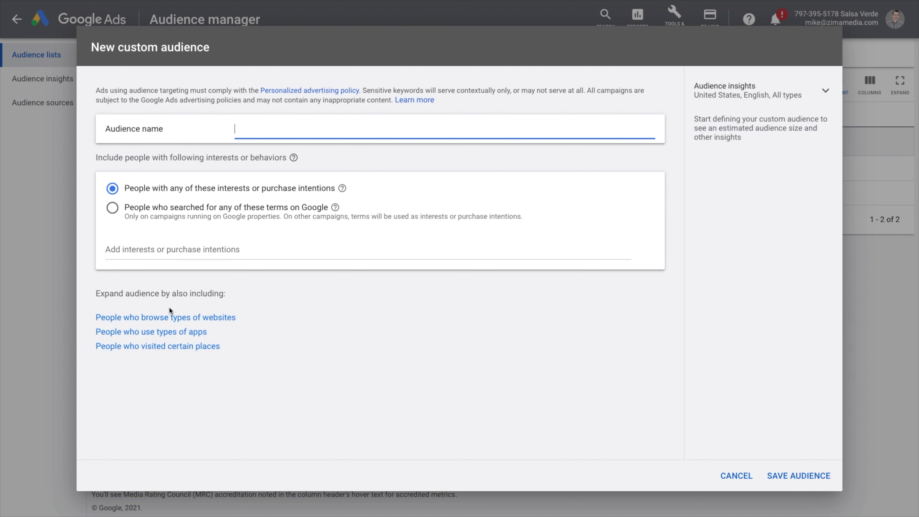
Target browsers of sites like miin-cosmetics.com/en/ and save as 'MiiN Korean Cosmetics'.
click(205, 319)
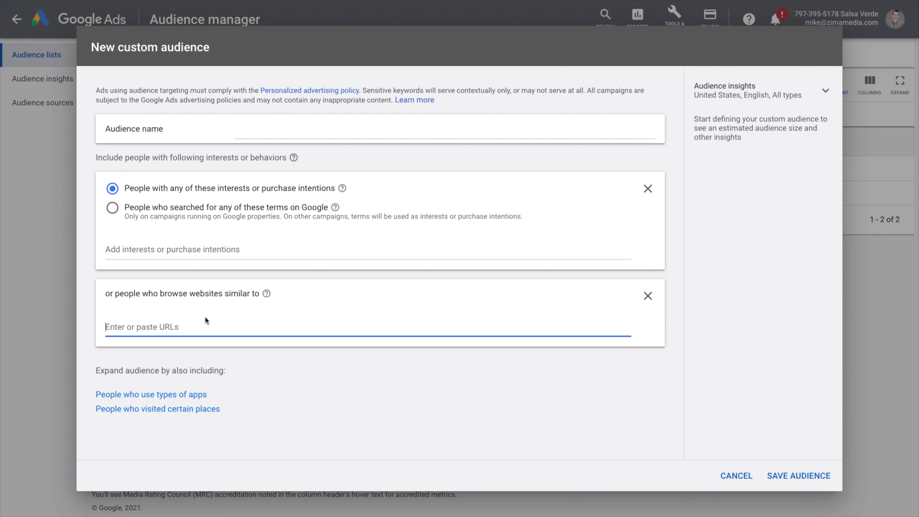
text(miin-cosmetics.com/en/)
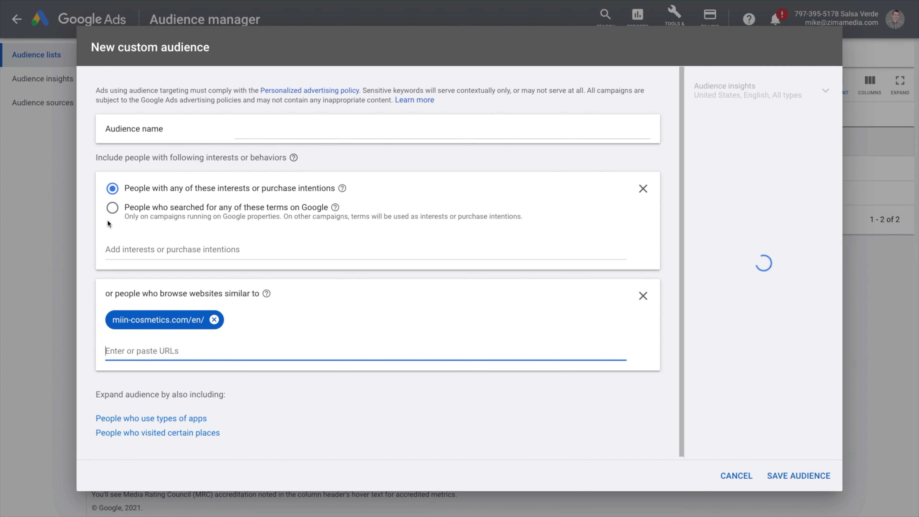
click(258, 133)
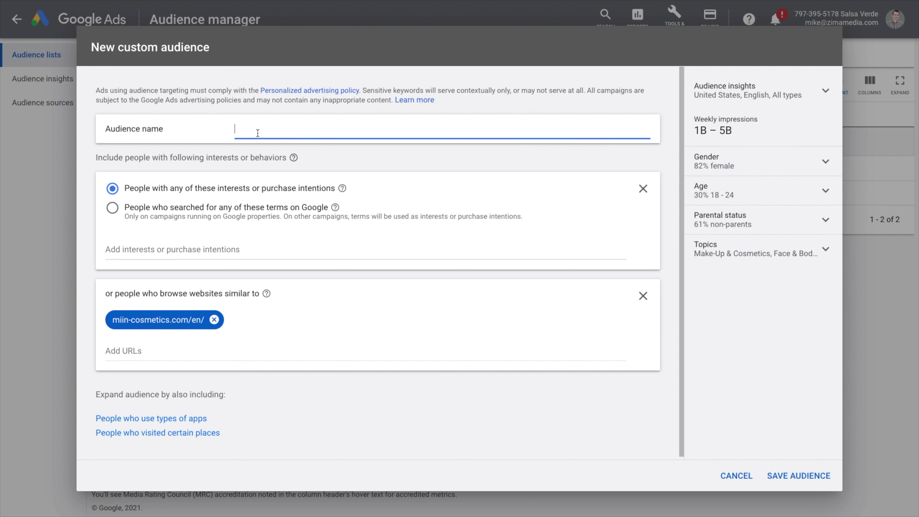
text(MiiN Korean Cosmetics)
click(815, 475)
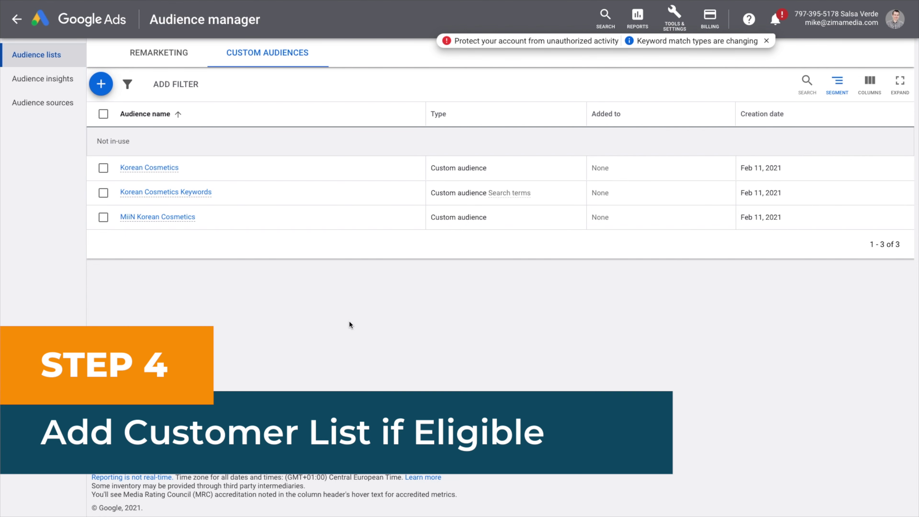
Try adding a Customer list audience from the Remarketing list.
click(161, 54)
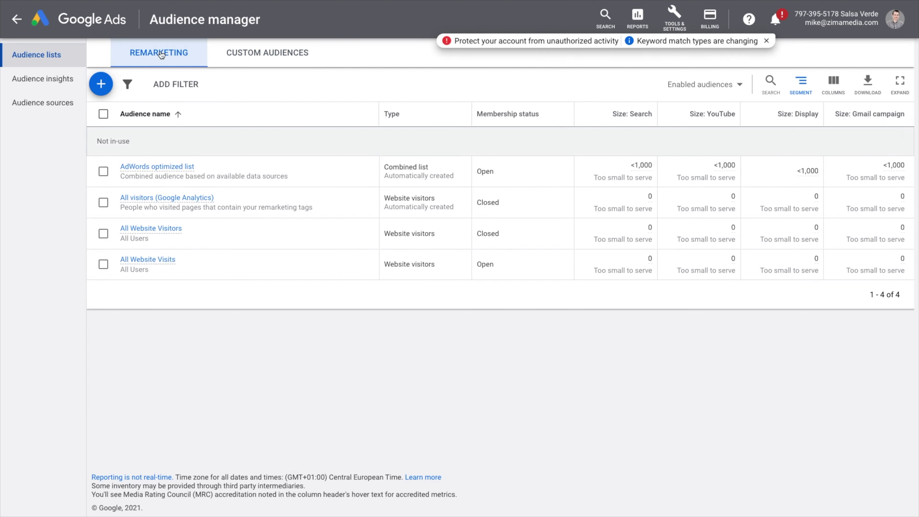
click(100, 84)
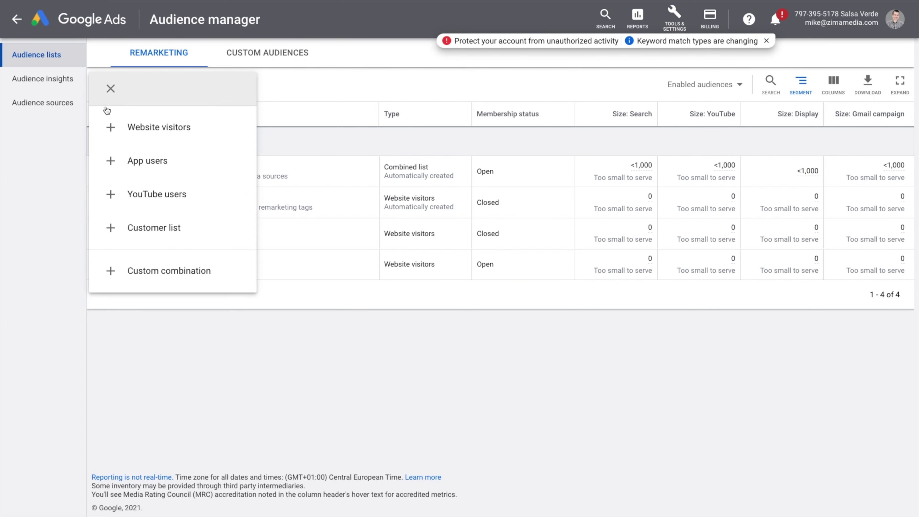
click(148, 228)
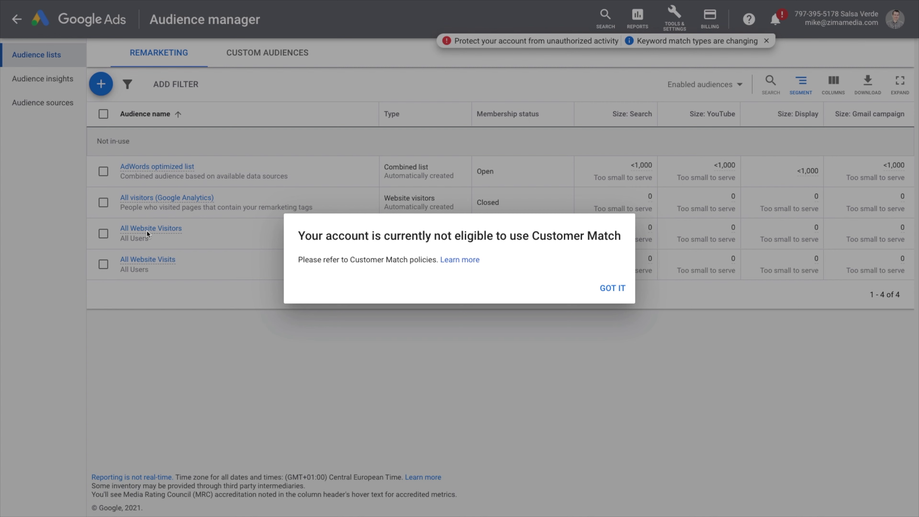